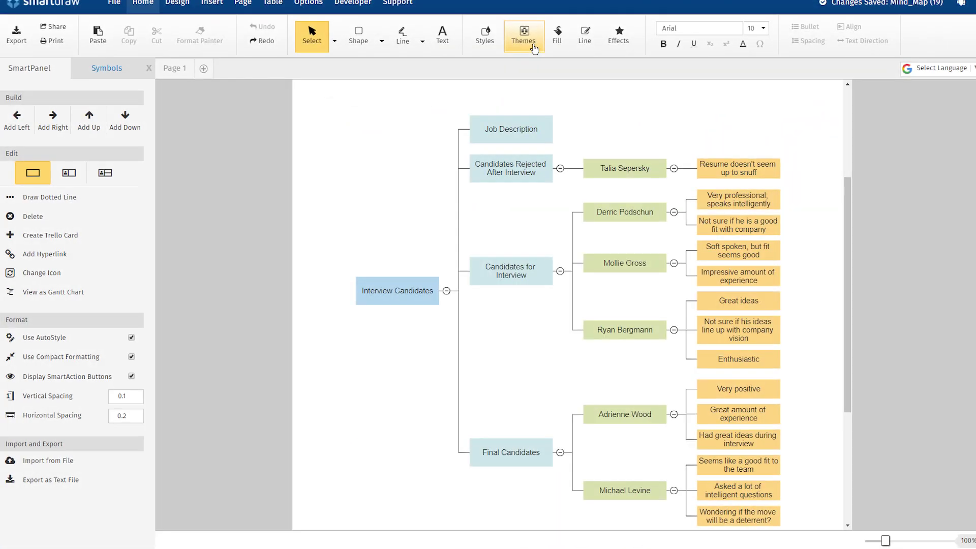
Apply the orange Galahad theme to the interview mind map
click(526, 32)
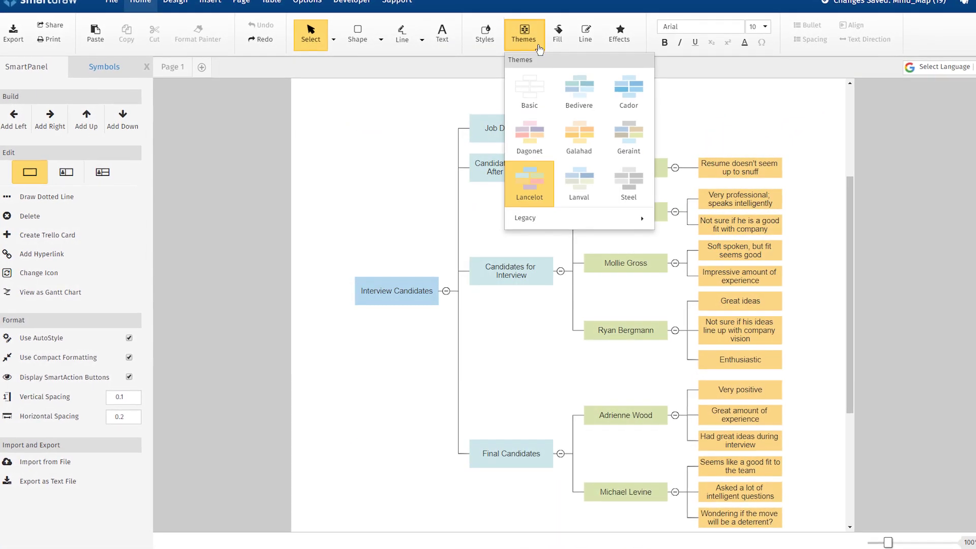
click(629, 81)
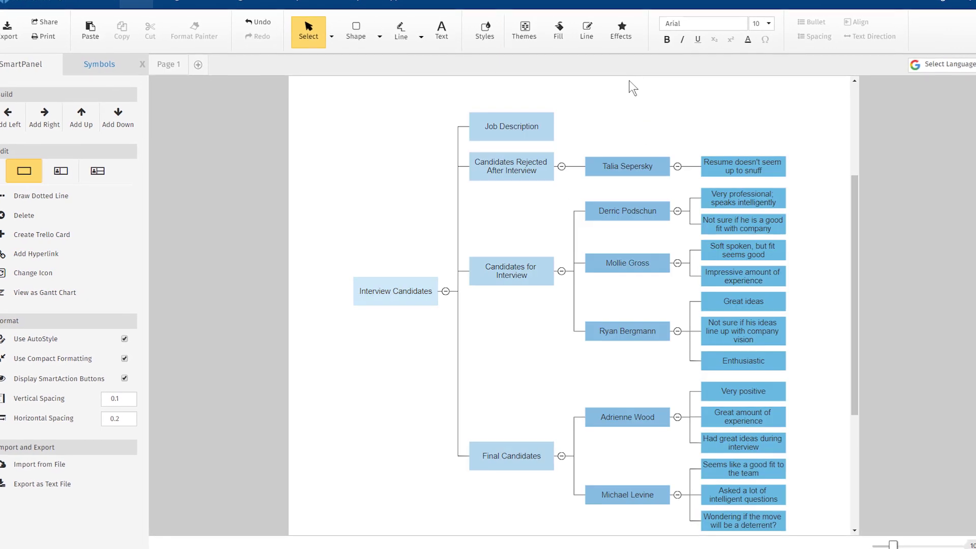
click(524, 31)
click(594, 118)
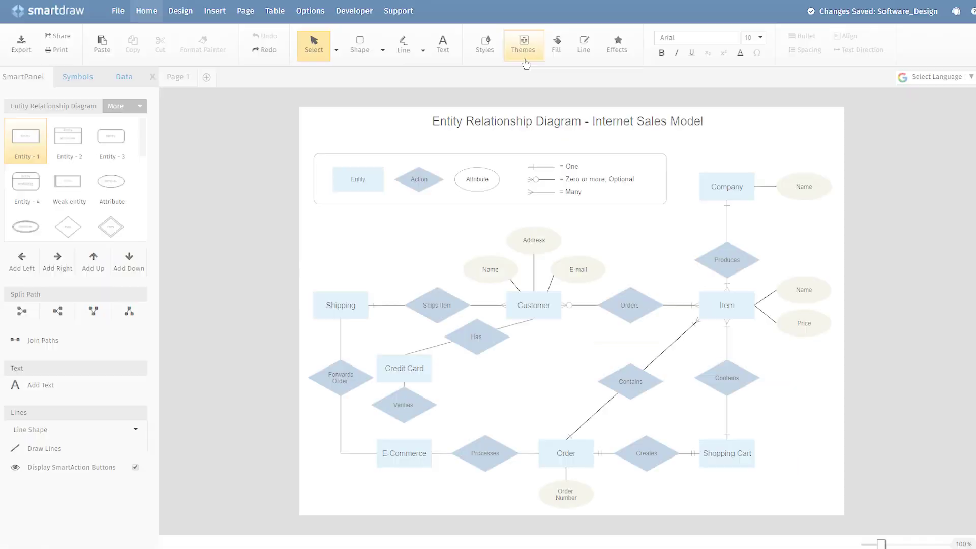
Recolour the ER diagram with the Dagonet theme, then switch it to Geraint
click(524, 42)
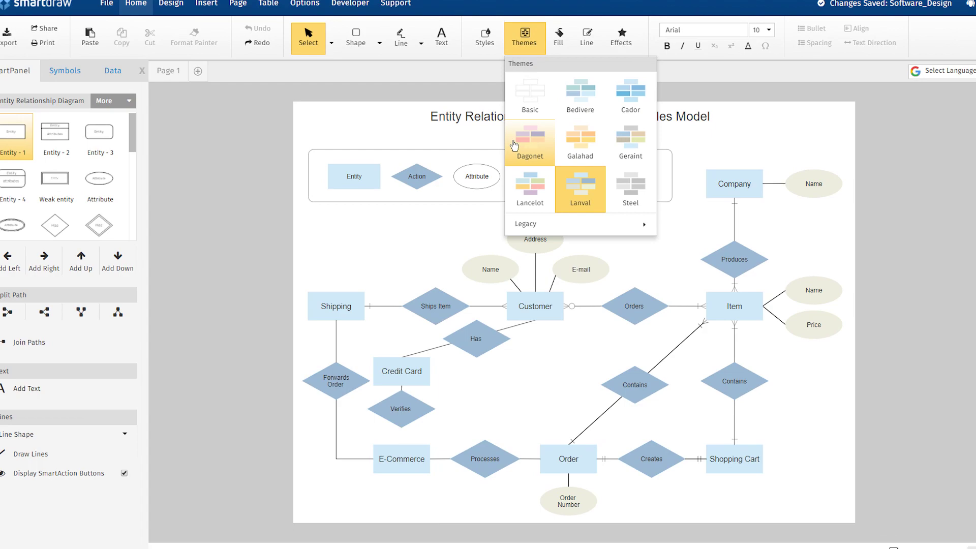
click(514, 146)
click(524, 35)
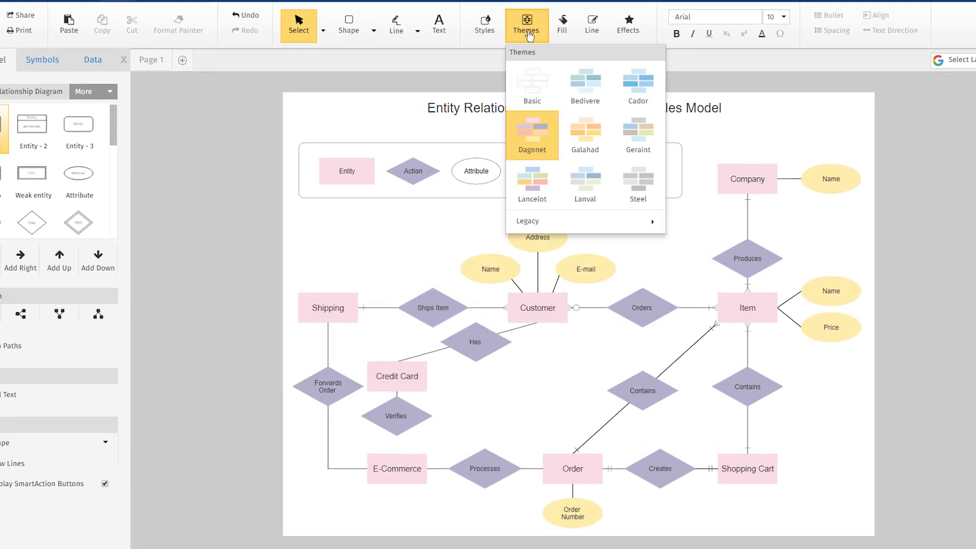
click(641, 130)
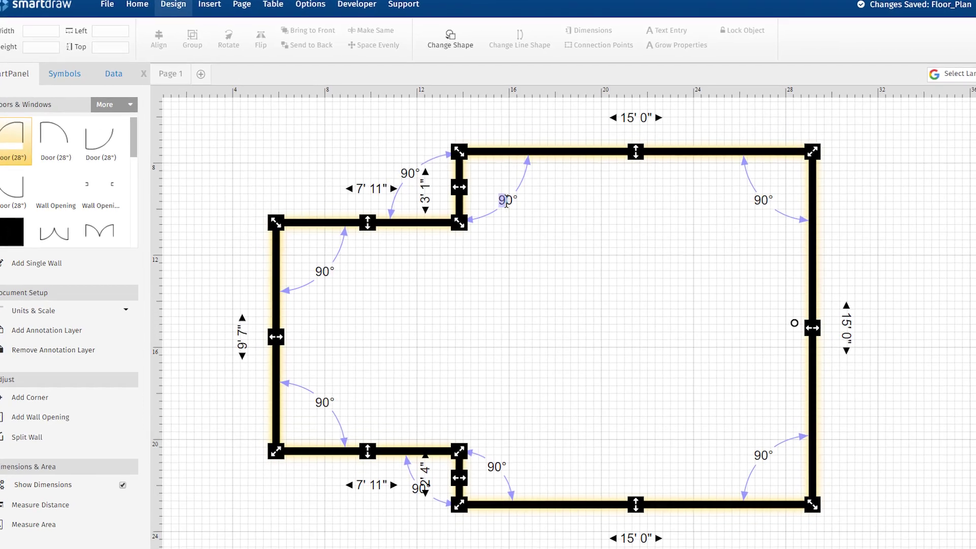
Set the first two wall corners to 100° and 80°
text(100)
key(Return)
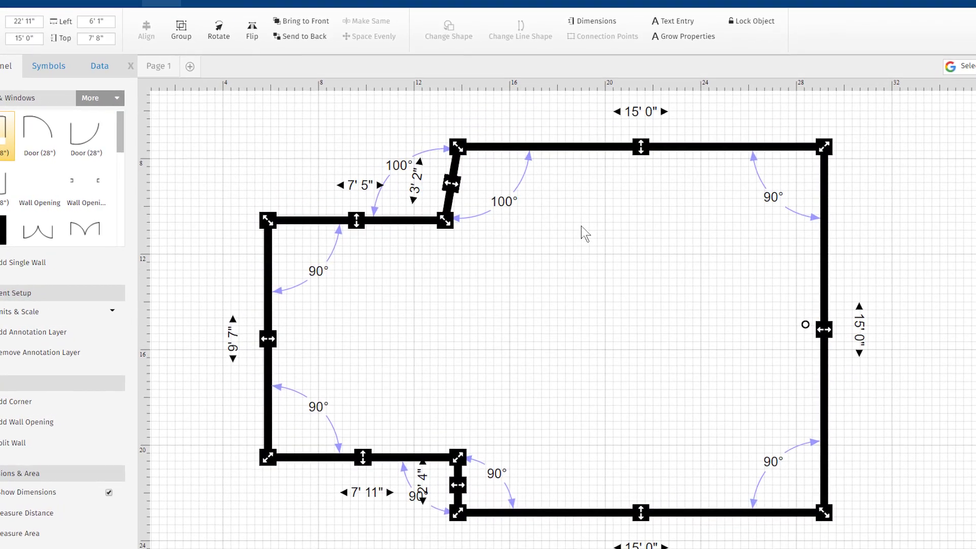
double_click(319, 271)
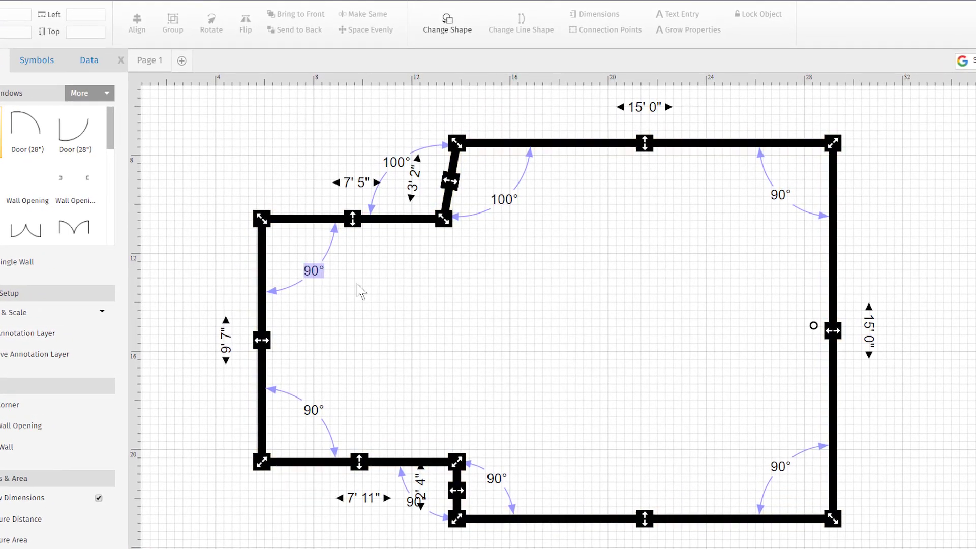
text(80)
key(Return)
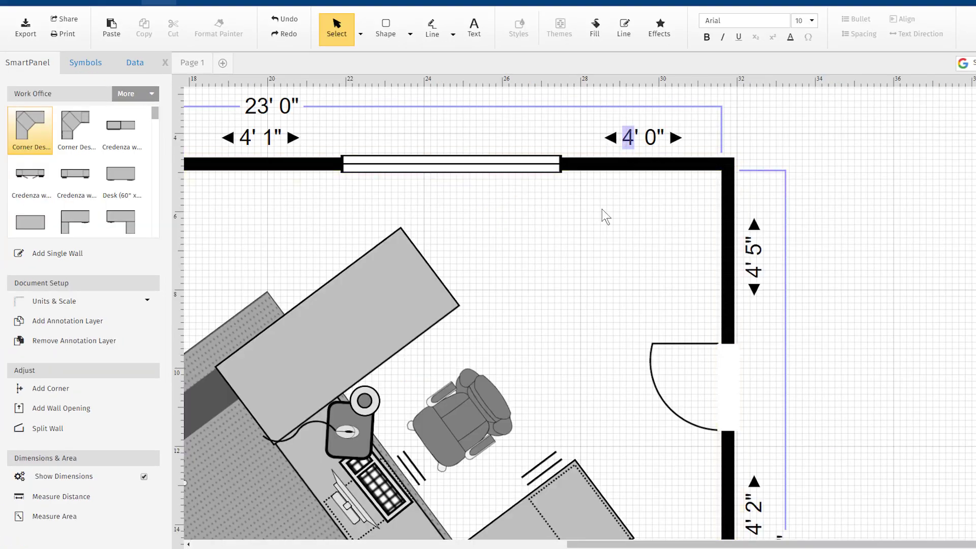
Make one wall segment 6' 0" long
text(6)
key(Return)
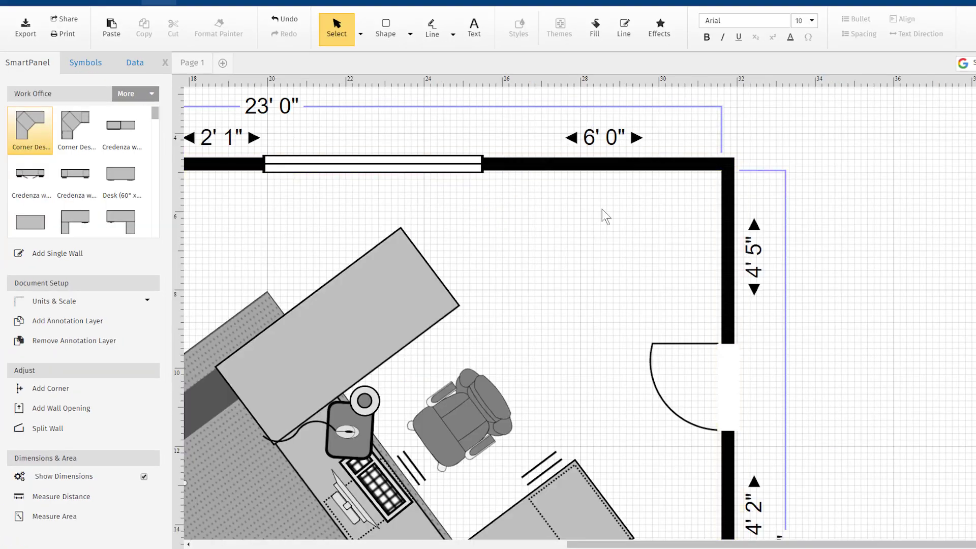
double_click(748, 256)
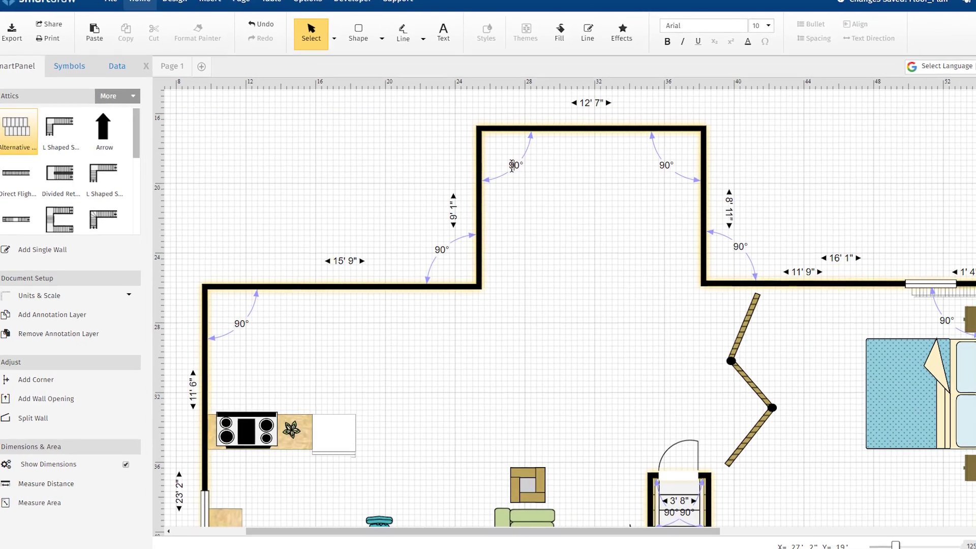
Set two more wall corners to 150° and 145°
double_click(523, 155)
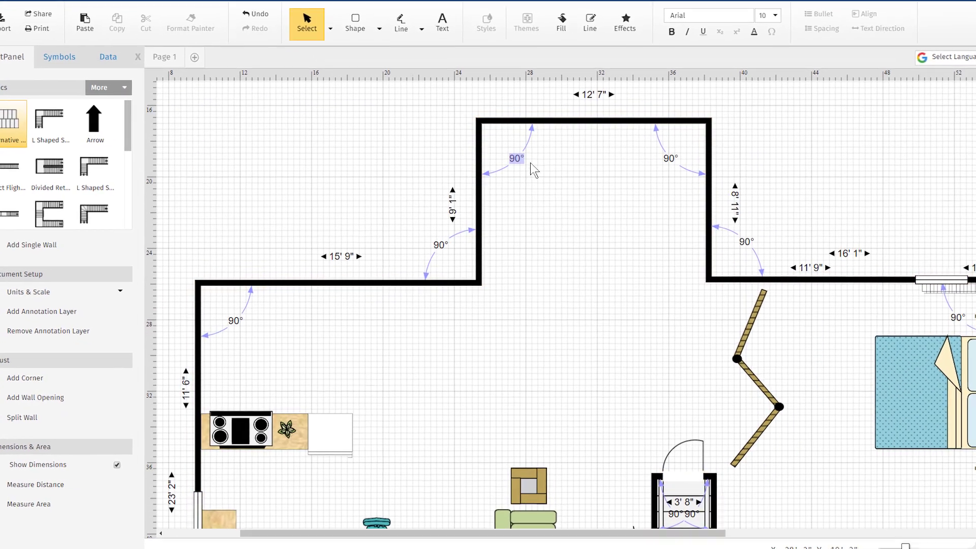
text(150)
key(Return)
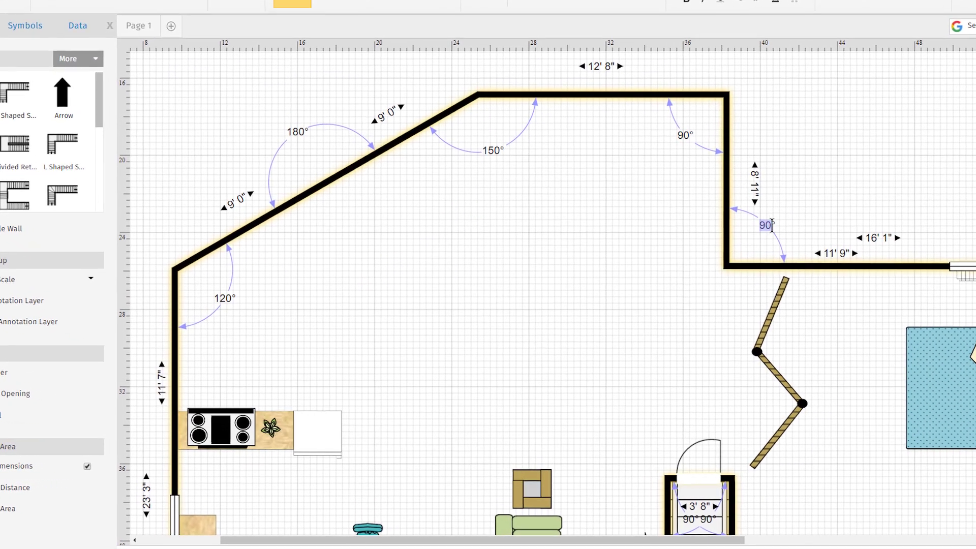
text(145)
key(Return)
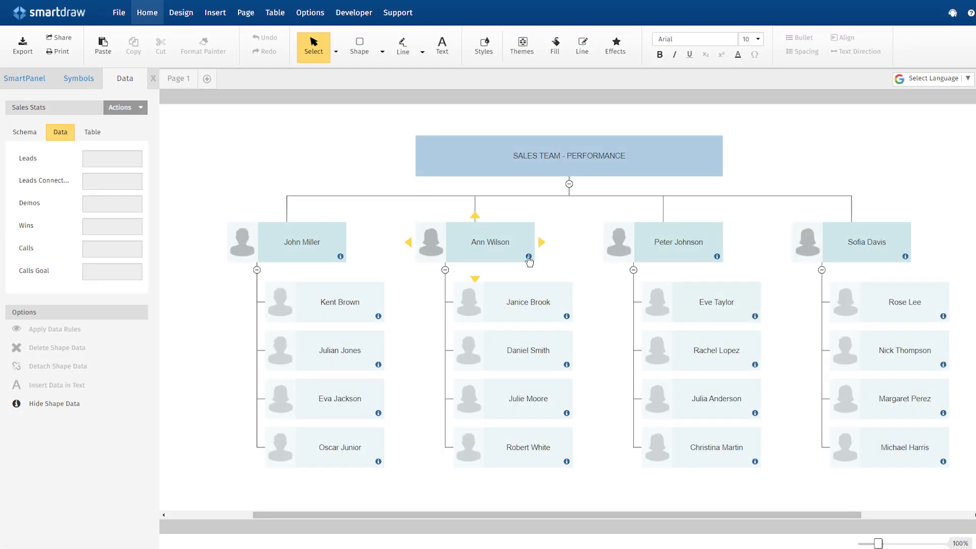
Inspect two employees' shape data, then switch to editing the data schema
click(529, 257)
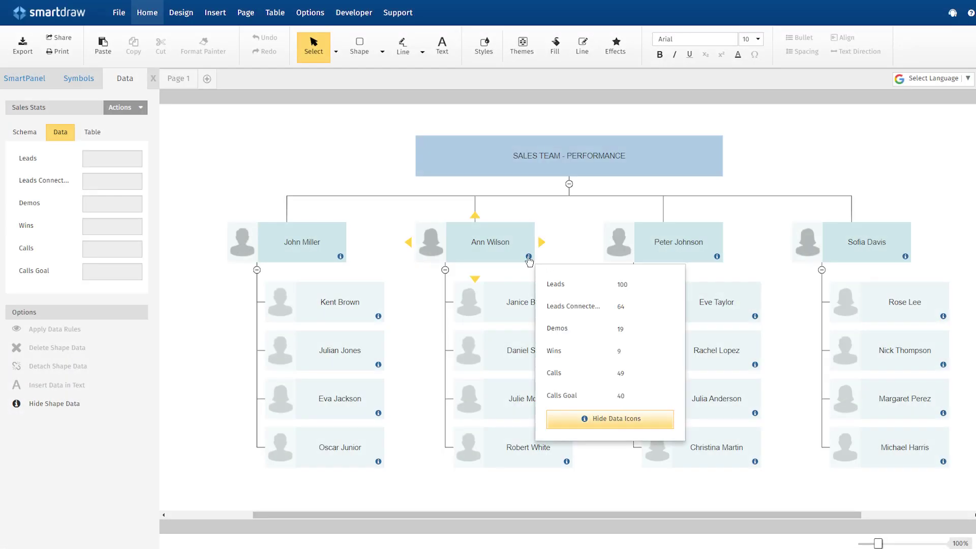
click(325, 235)
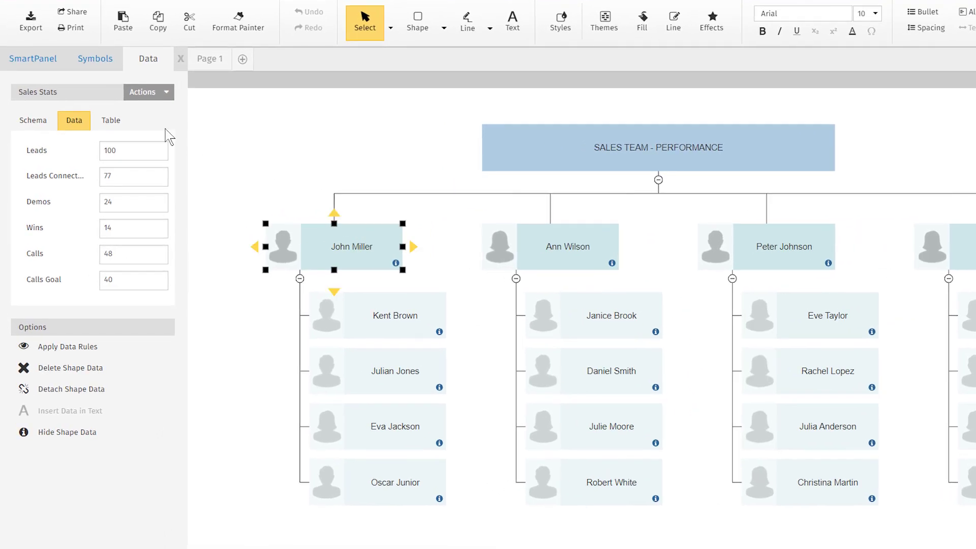
click(34, 123)
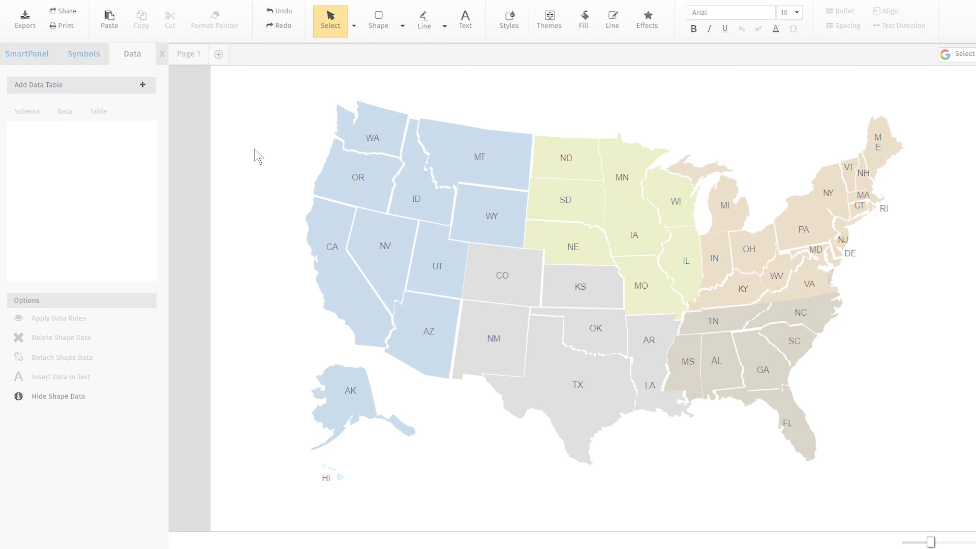
Import Sales Data.csv as a data table onto the US map
click(142, 86)
click(91, 128)
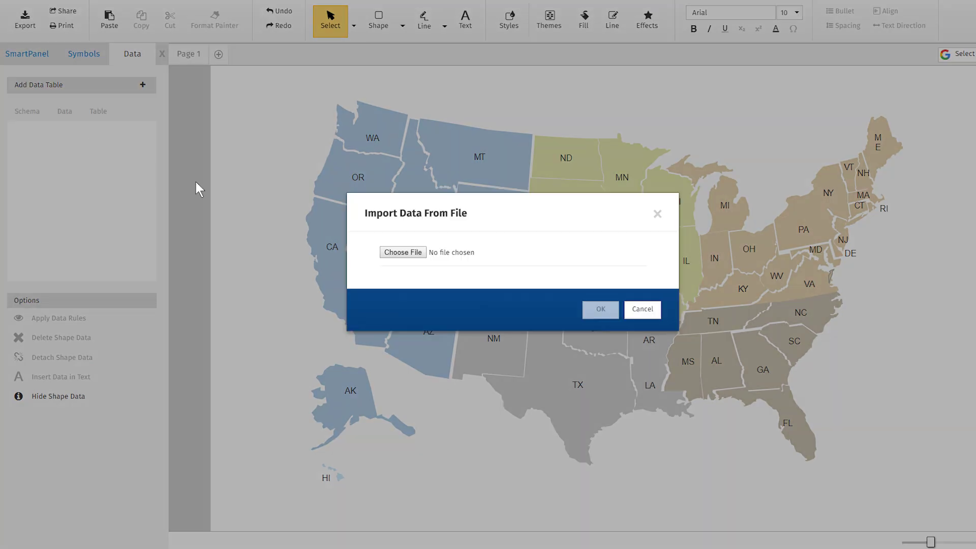
click(402, 252)
click(178, 54)
double_click(178, 54)
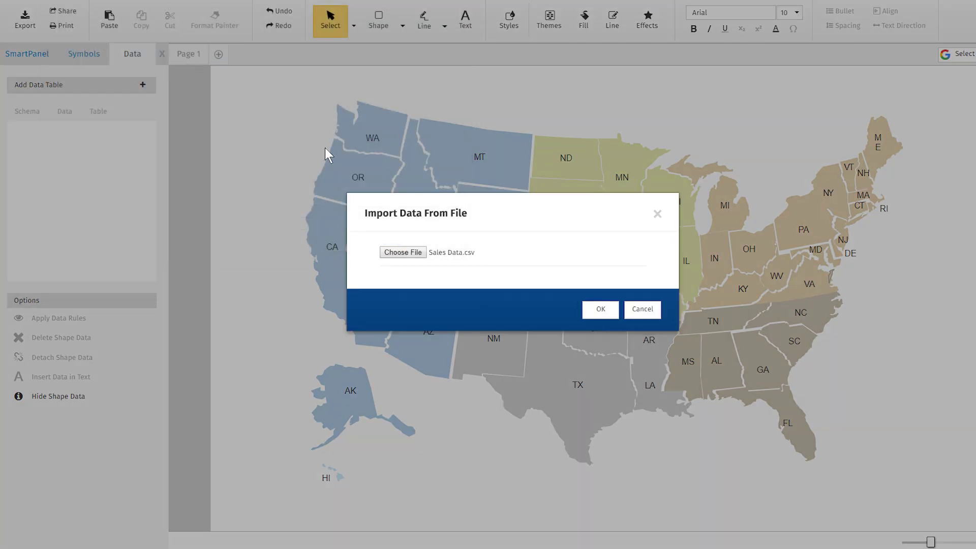
click(600, 312)
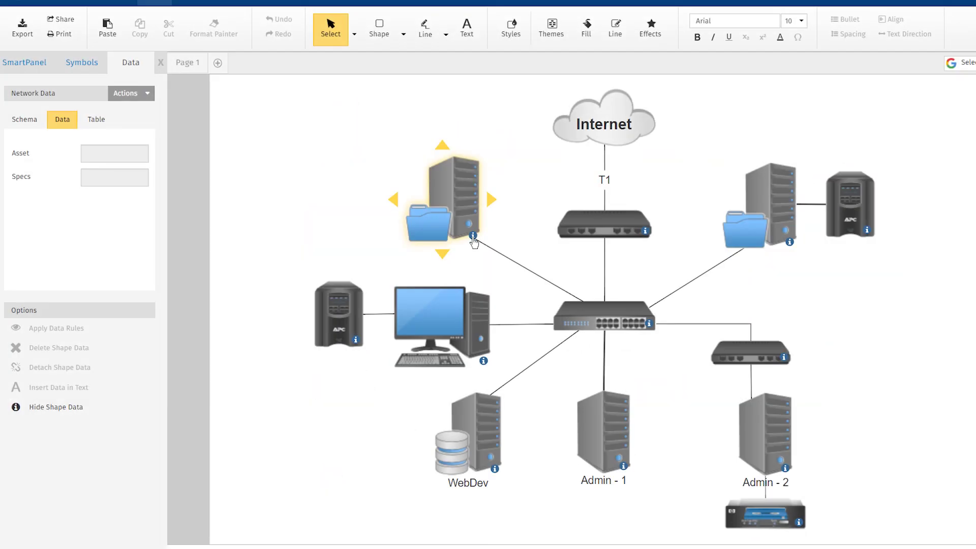
mouse_move(474, 241)
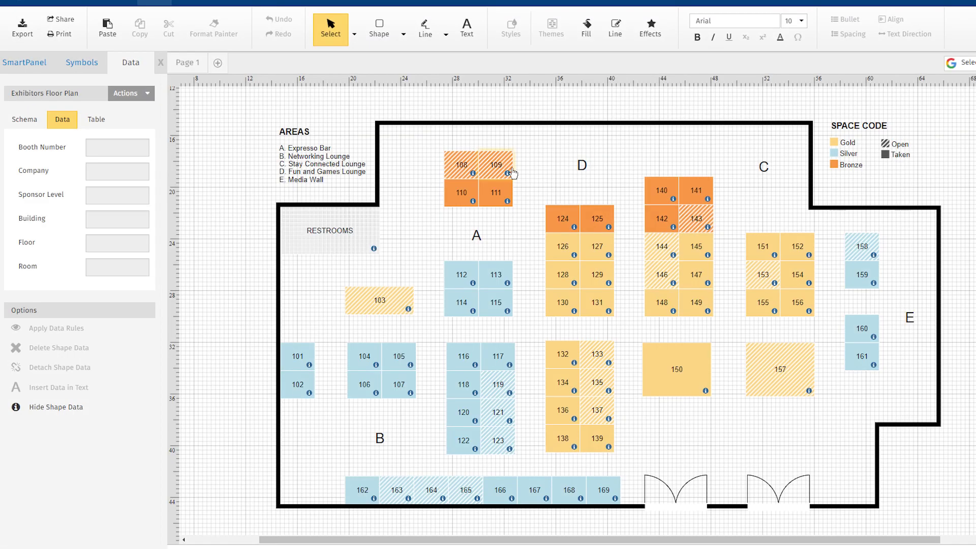
Change the CPU Utilization rule from glow to a red flag icon, then generate a furniture manifest
mouse_move(508, 174)
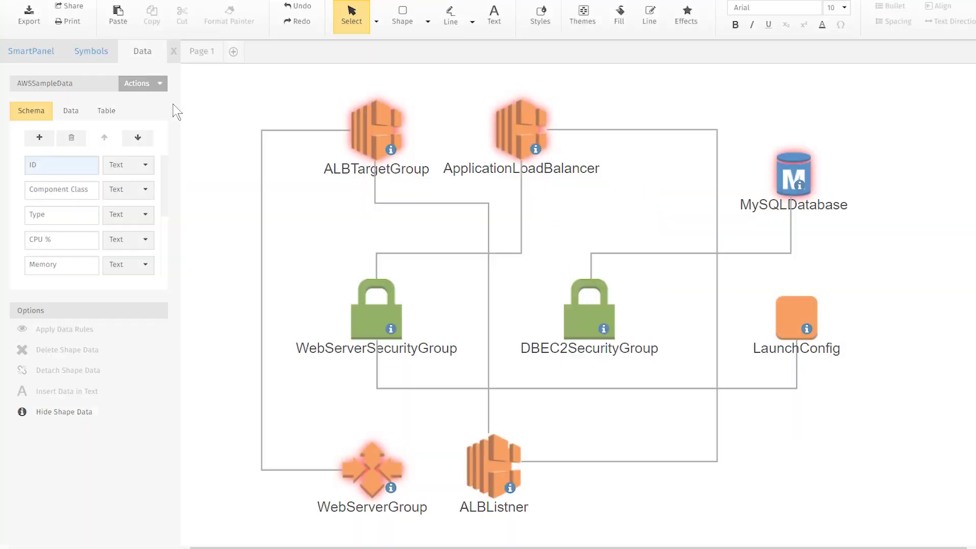
click(136, 93)
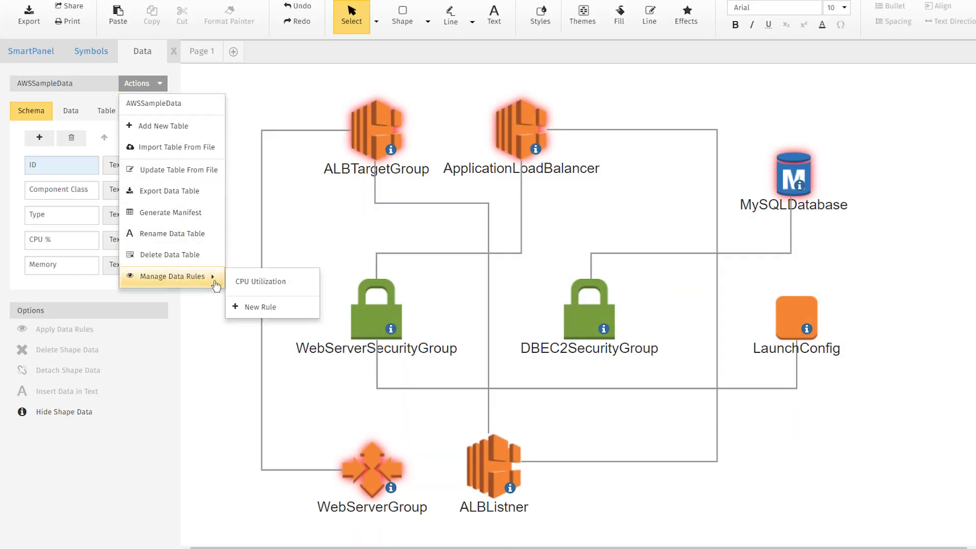
click(261, 283)
click(628, 277)
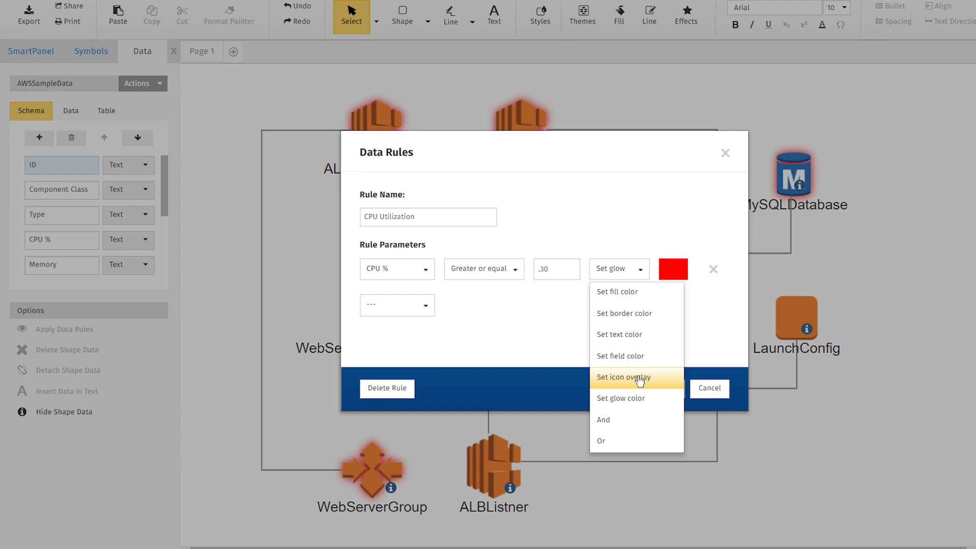
click(642, 316)
click(675, 272)
click(712, 525)
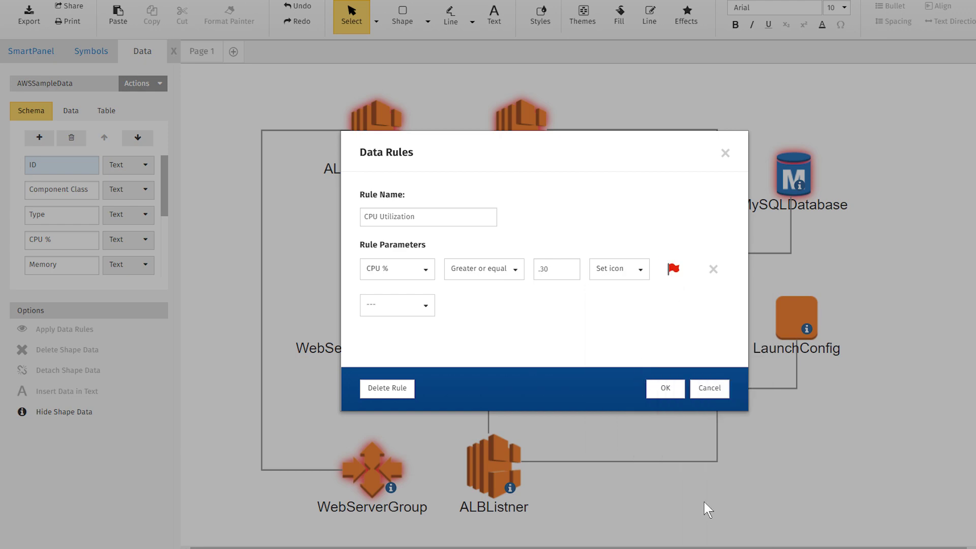
click(665, 389)
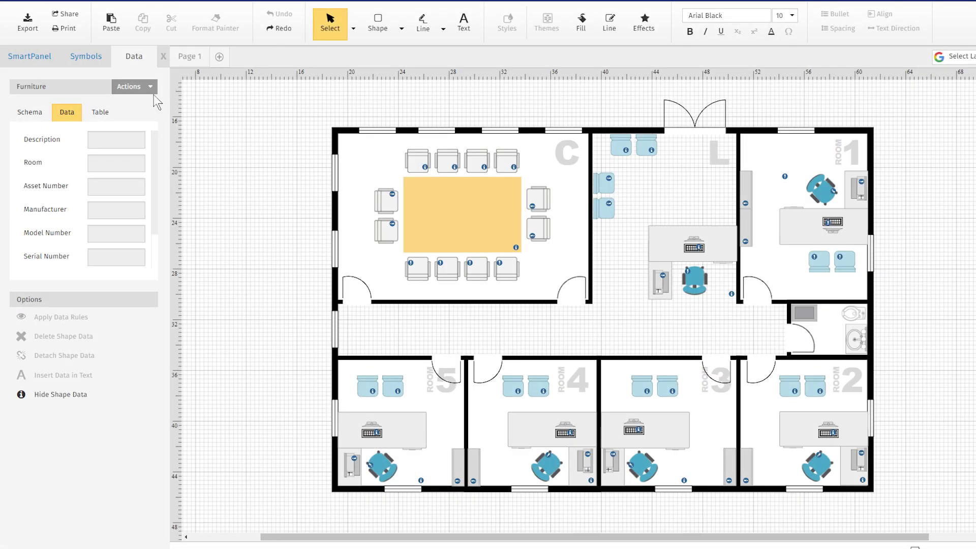
click(150, 87)
click(167, 209)
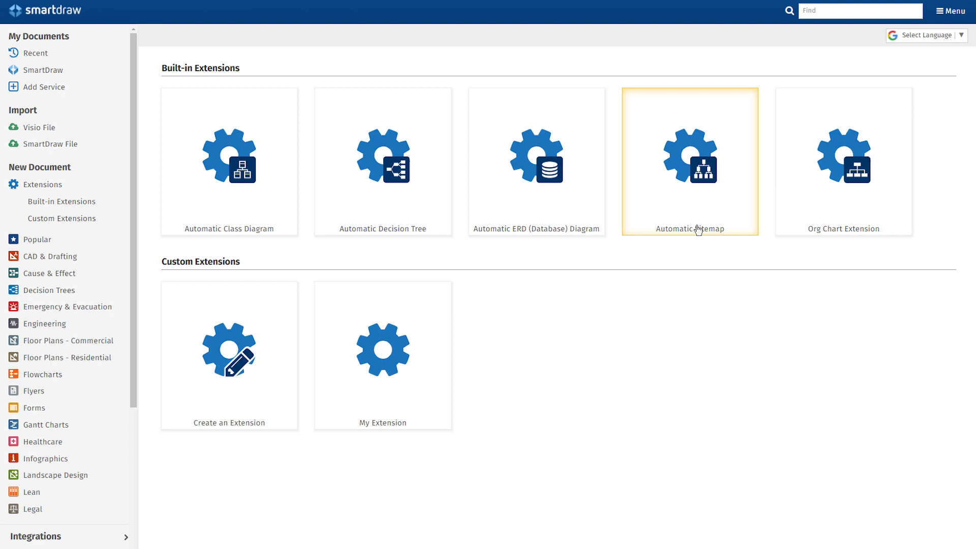
Build an org chart from ACME Employee List.xls and a decision tree from Financial Risk Analysis.xlsx
click(803, 224)
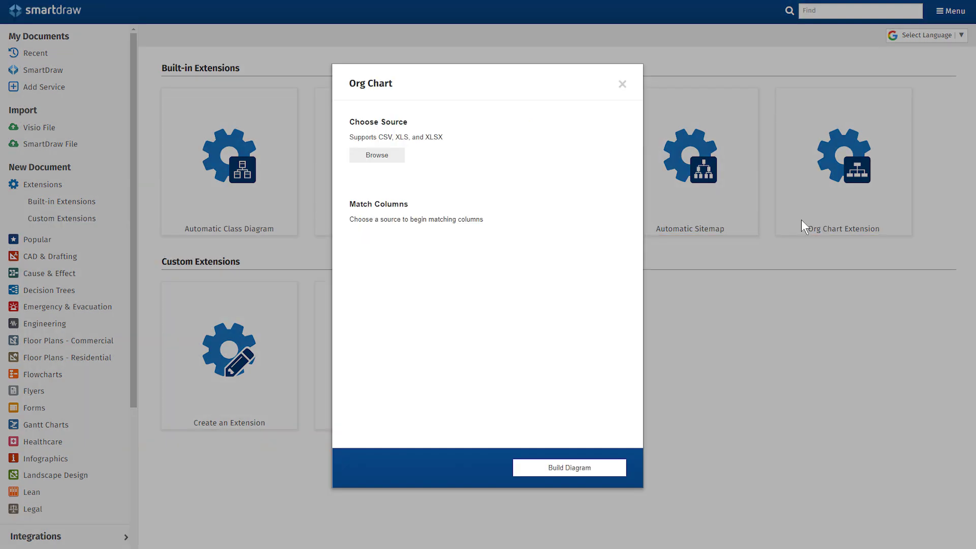
click(379, 154)
double_click(233, 115)
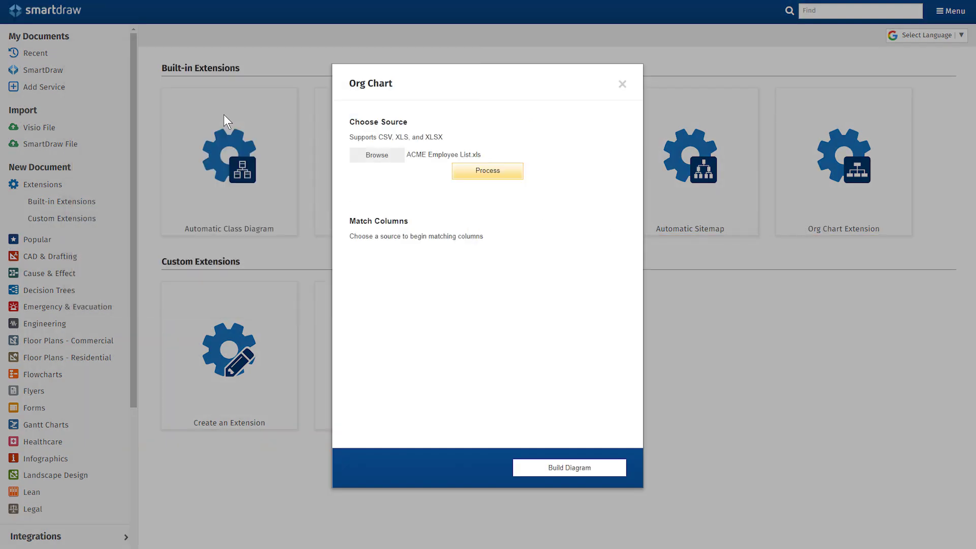
click(479, 175)
click(540, 470)
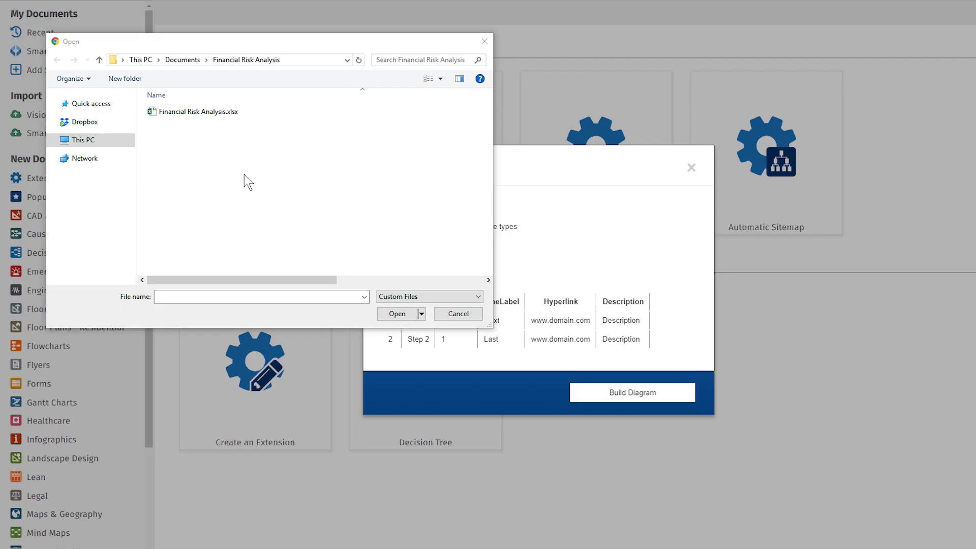
double_click(197, 112)
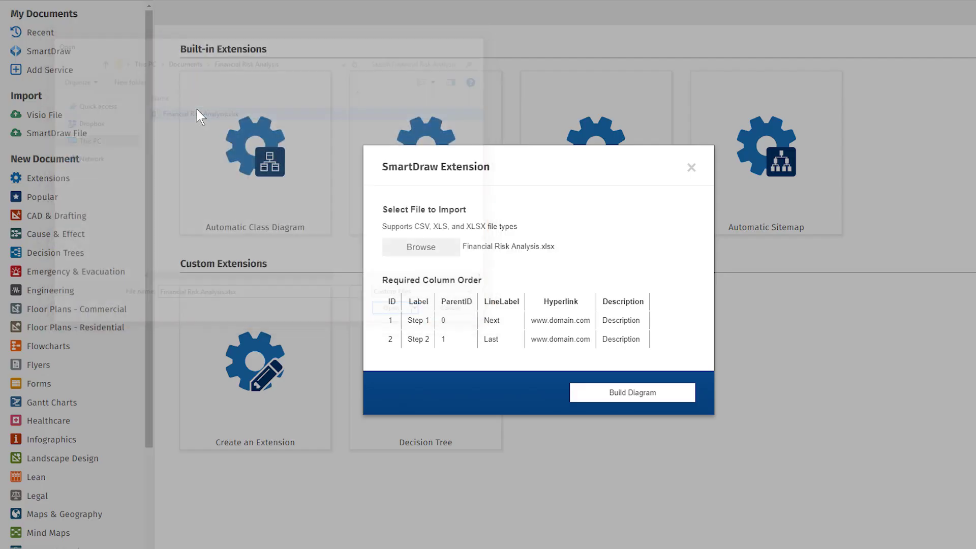
click(614, 395)
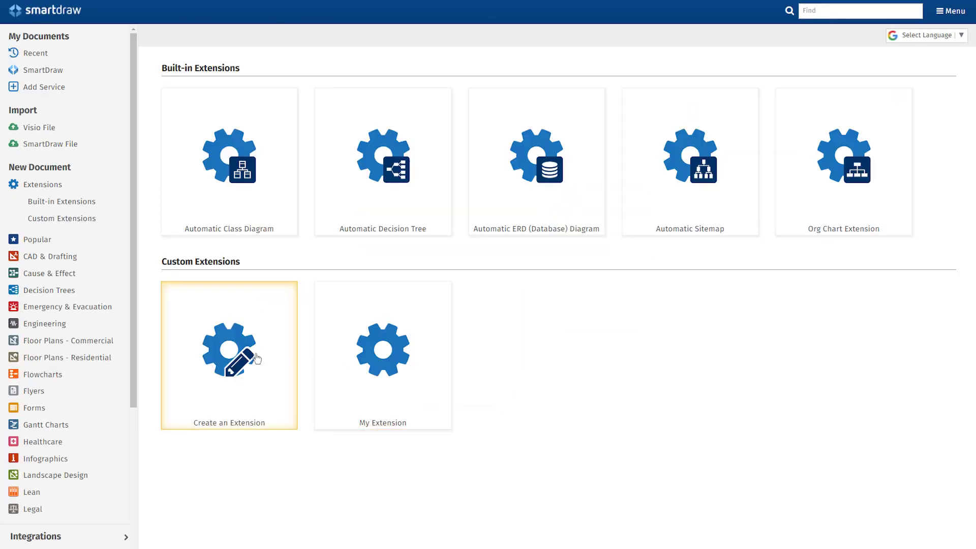
Create a custom extension with the label 'THIS IS A TEXT LABEL' and save it
click(186, 311)
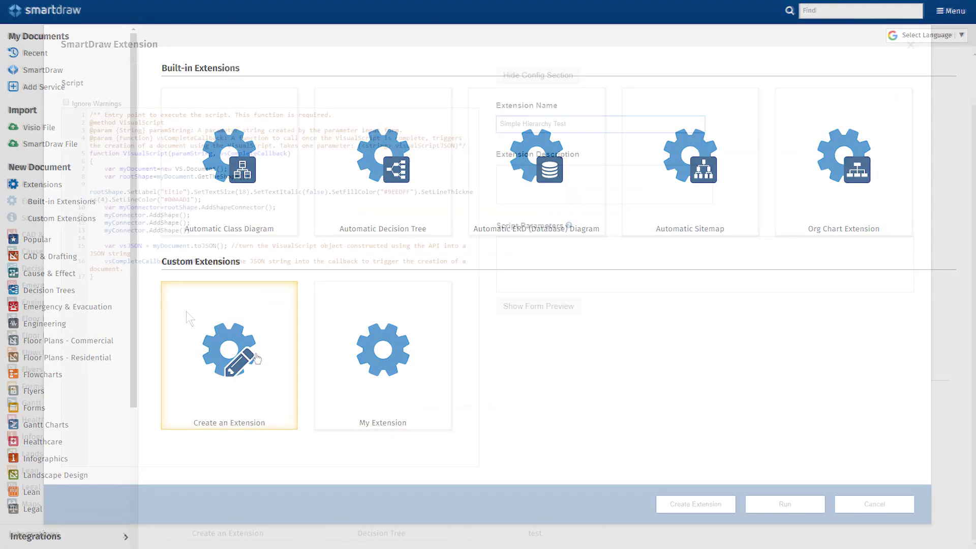
drag(165, 191, 183, 192)
text(THIS IS A TEXT LAB)
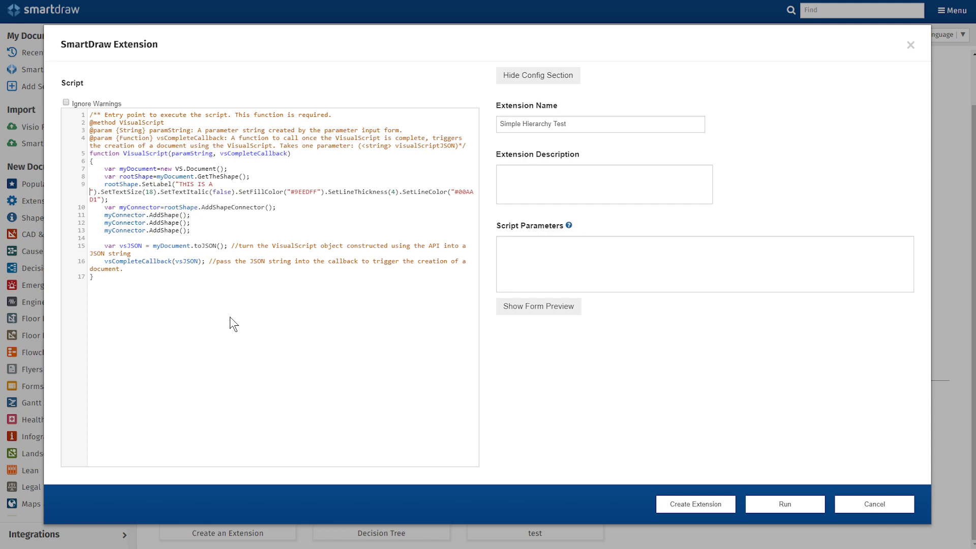
text(EL)
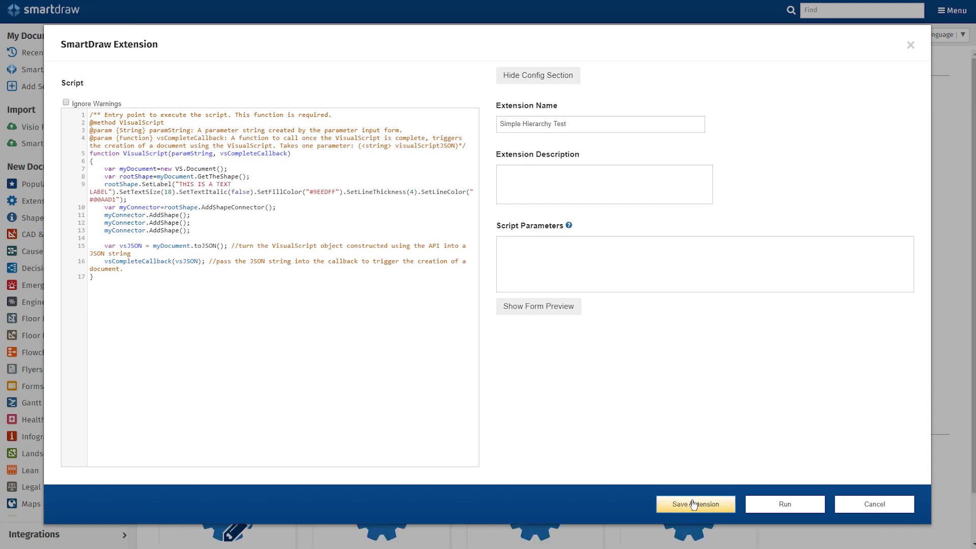
click(769, 505)
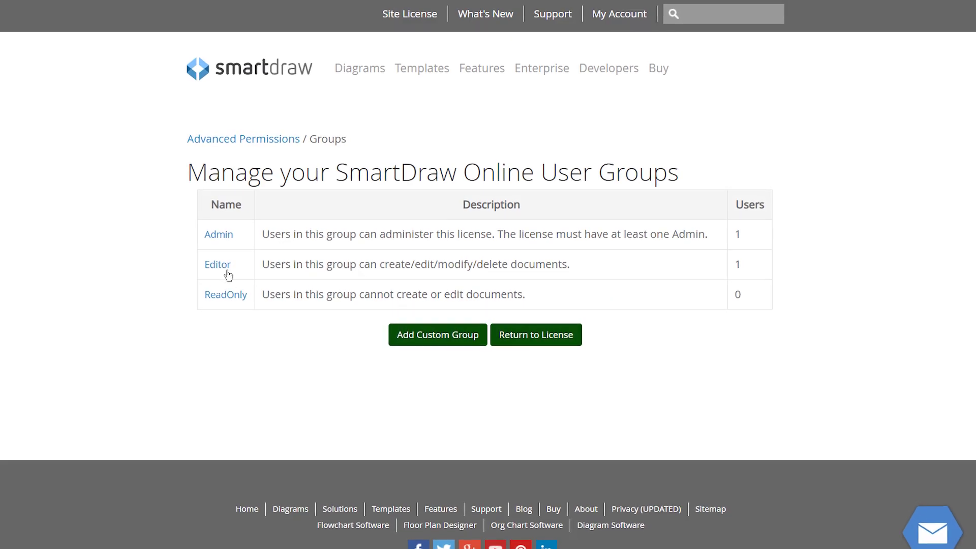
Add two selected users to the Editor group through Add Users
click(224, 273)
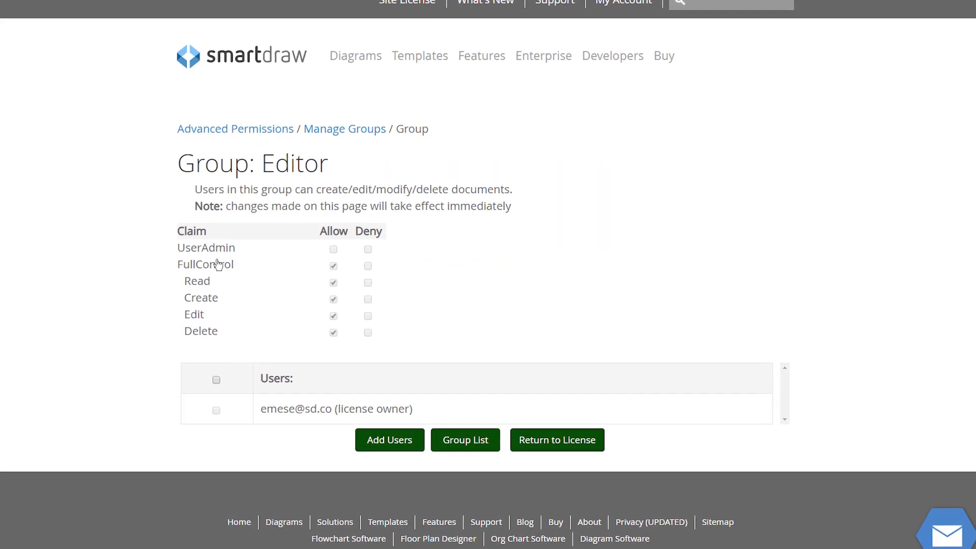
click(386, 442)
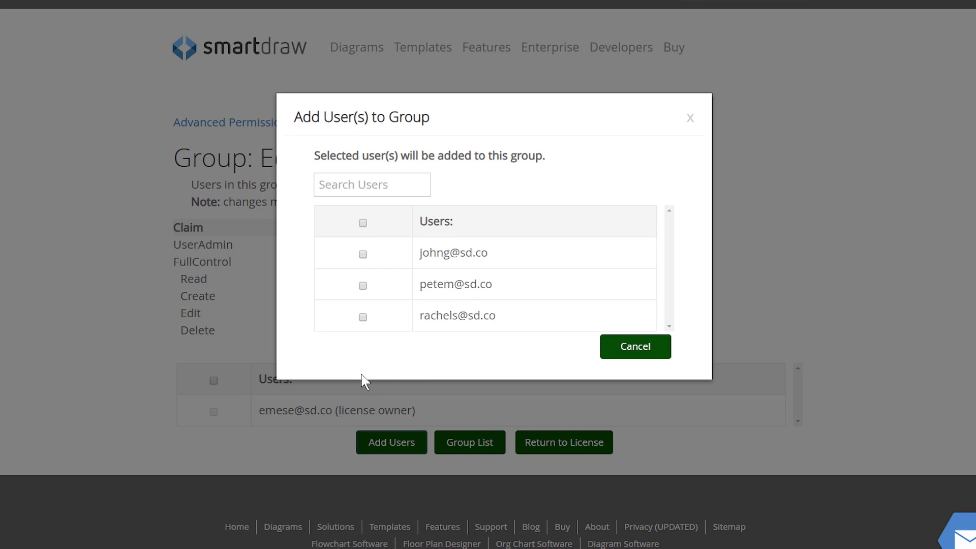
click(362, 317)
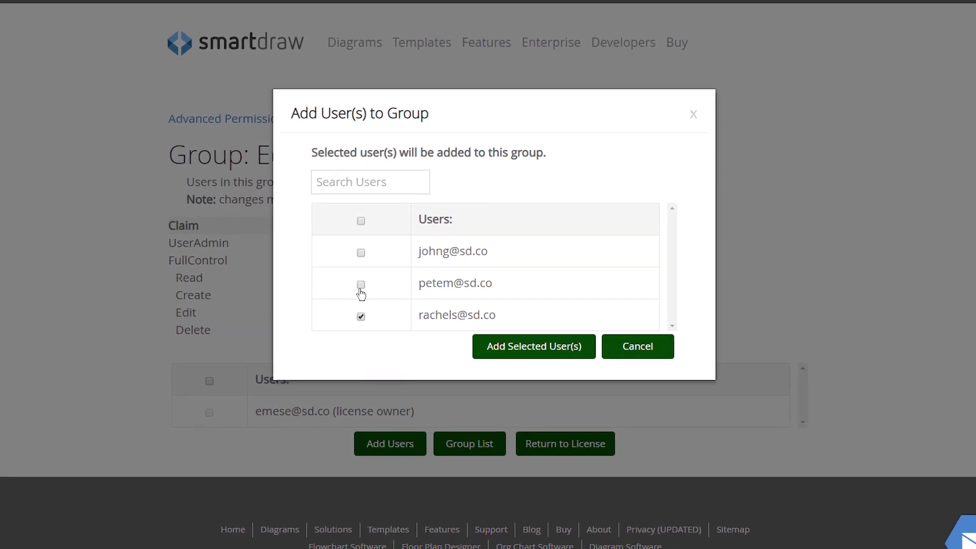
click(362, 254)
click(512, 350)
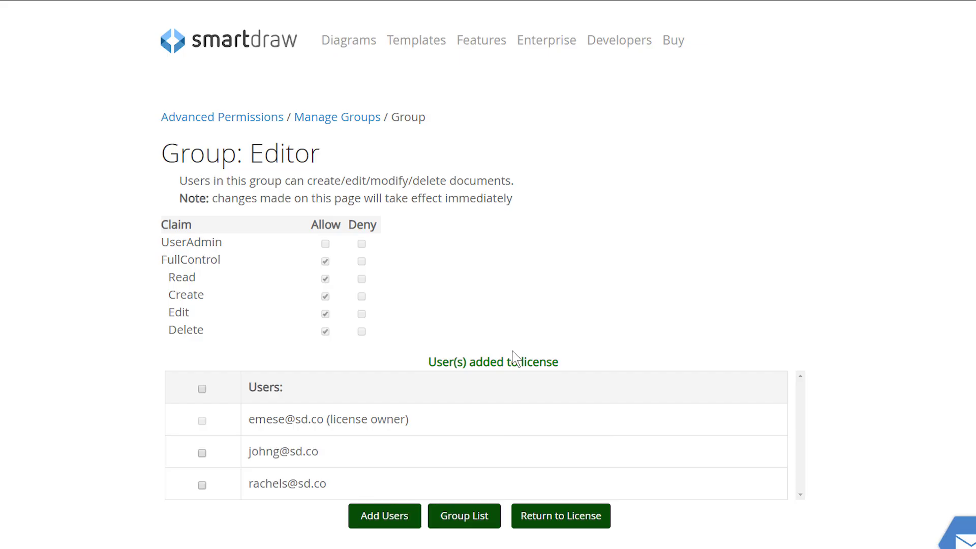